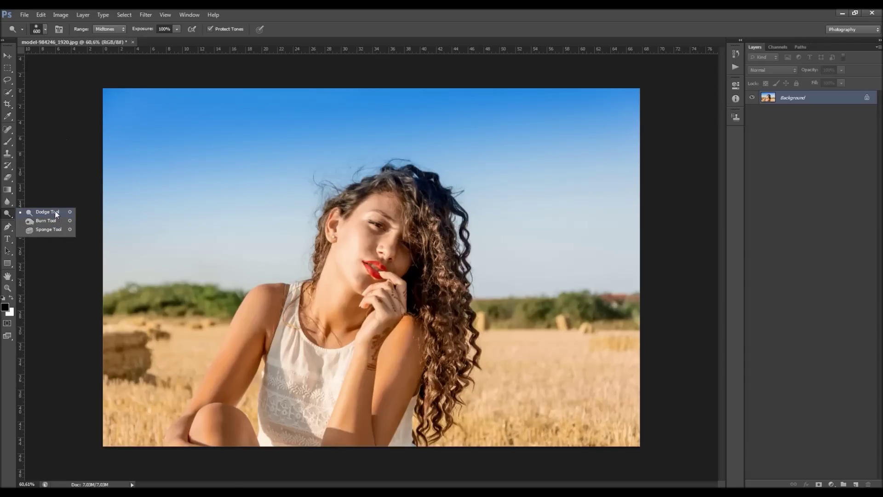
# - Activate the Dodge tool with the Shadows range and a brush size of 500
pyautogui.click(55, 211)
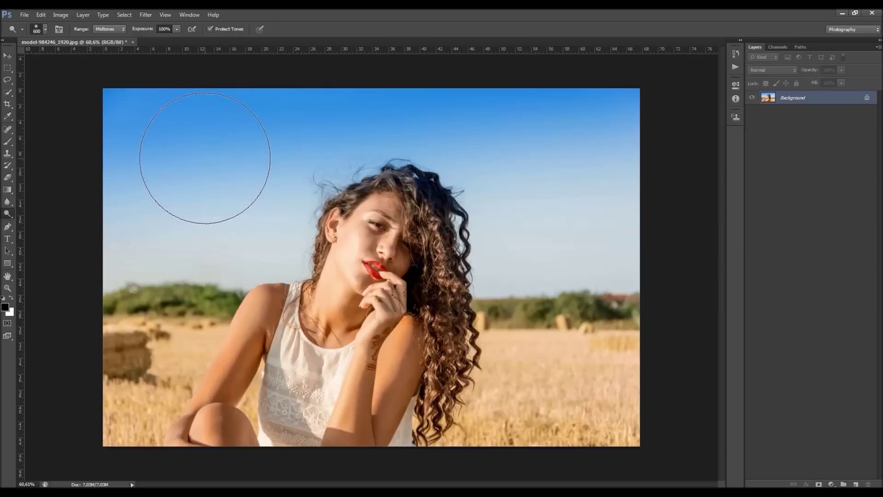
pyautogui.press('[')
pyautogui.press('[')
pyautogui.press('[')
pyautogui.press('[')
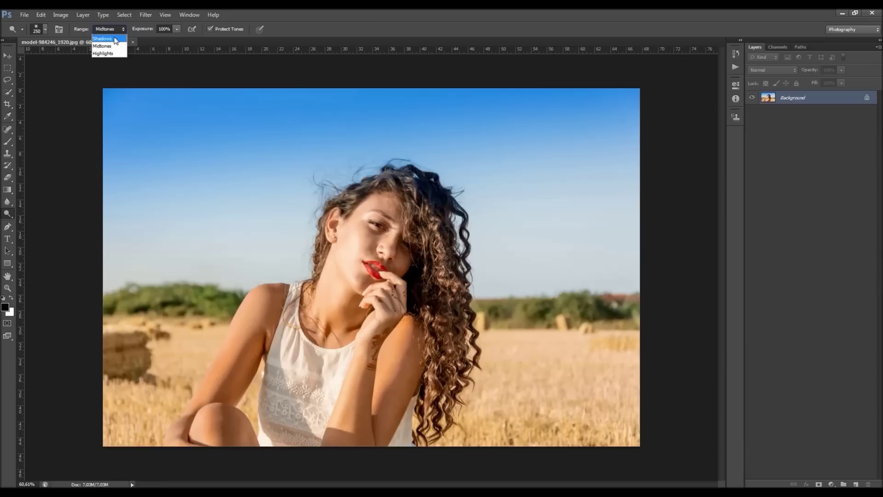
pyautogui.click(115, 40)
pyautogui.press(']')
pyautogui.press(']')
pyautogui.press(']')
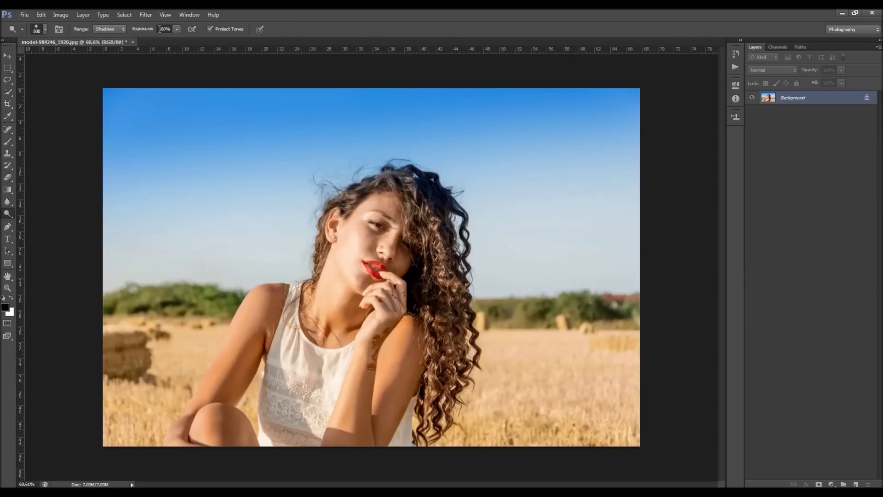
# - Set the Dodge exposure to 50%, try lightening the shadows in the woman's curly hair, and undo the stroke
pyautogui.moveTo(142, 29); pyautogui.dragTo(131, 29)
pyautogui.click(173, 30)
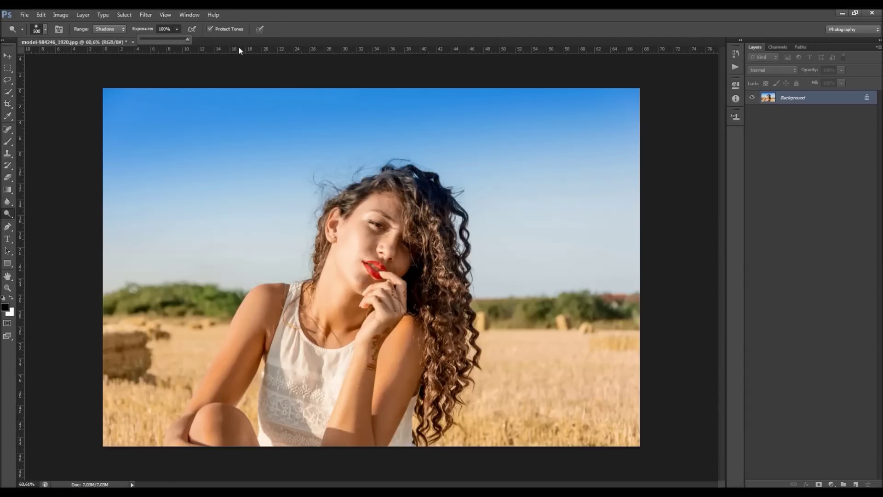
pyautogui.click(166, 31)
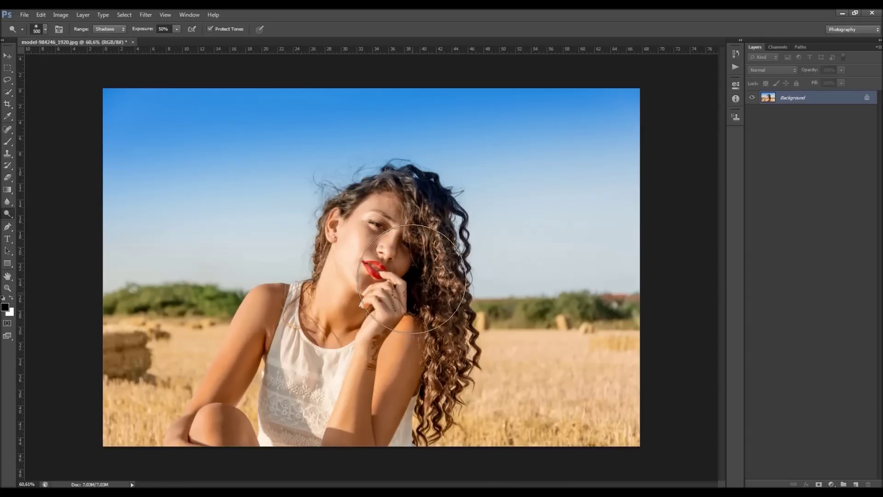
pyautogui.moveTo(413, 288)
pyautogui.mouseDown()
pyautogui.moveTo(418, 306)
pyautogui.moveTo(427, 268)
pyautogui.mouseUp()
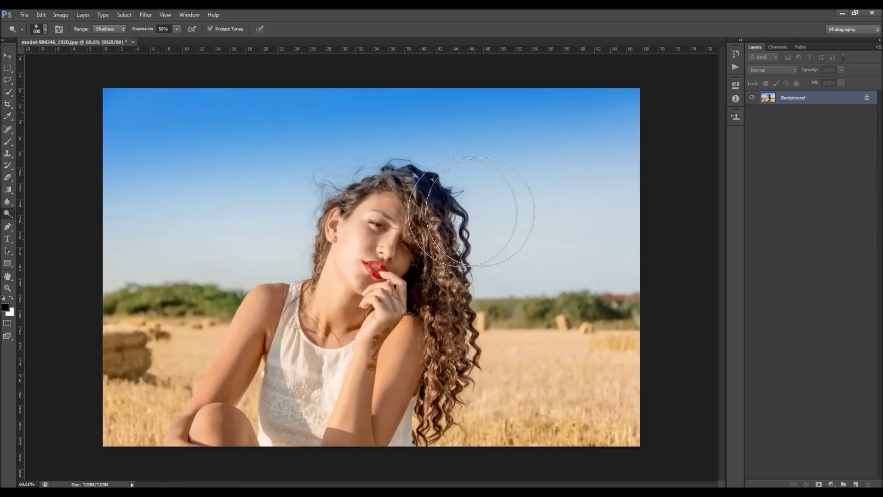
pyautogui.hotkey('ctrl', 'z')
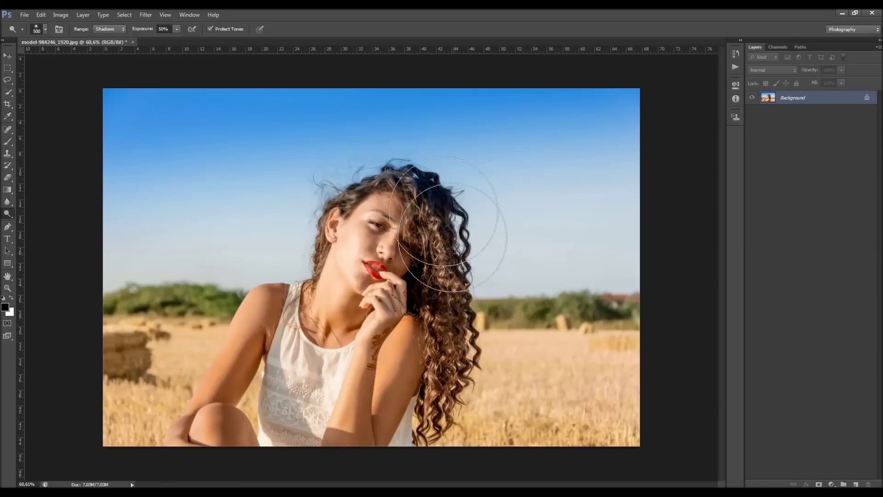
# - Set the Dodge range to Highlights, try brightening the sky beside the woman, and undo it
pyautogui.click(103, 54)
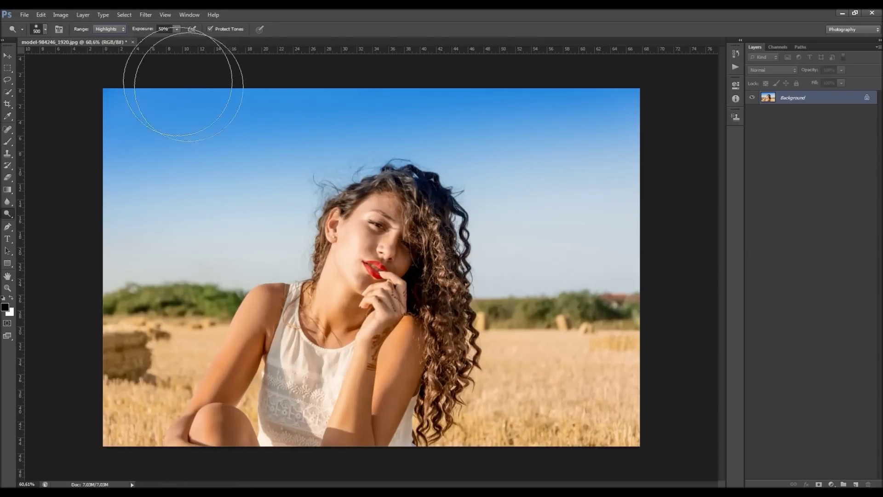
pyautogui.moveTo(593, 232)
pyautogui.mouseDown()
pyautogui.moveTo(638, 239)
pyautogui.moveTo(507, 251)
pyautogui.moveTo(520, 245)
pyautogui.moveTo(460, 187)
pyautogui.moveTo(401, 162)
pyautogui.moveTo(285, 187)
pyautogui.moveTo(261, 225)
pyautogui.moveTo(276, 234)
pyautogui.moveTo(128, 238)
pyautogui.moveTo(202, 235)
pyautogui.moveTo(116, 250)
pyautogui.moveTo(122, 194)
pyautogui.moveTo(75, 147)
pyautogui.moveTo(536, 124)
pyautogui.moveTo(618, 152)
pyautogui.moveTo(565, 201)
pyautogui.moveTo(627, 223)
pyautogui.mouseUp()
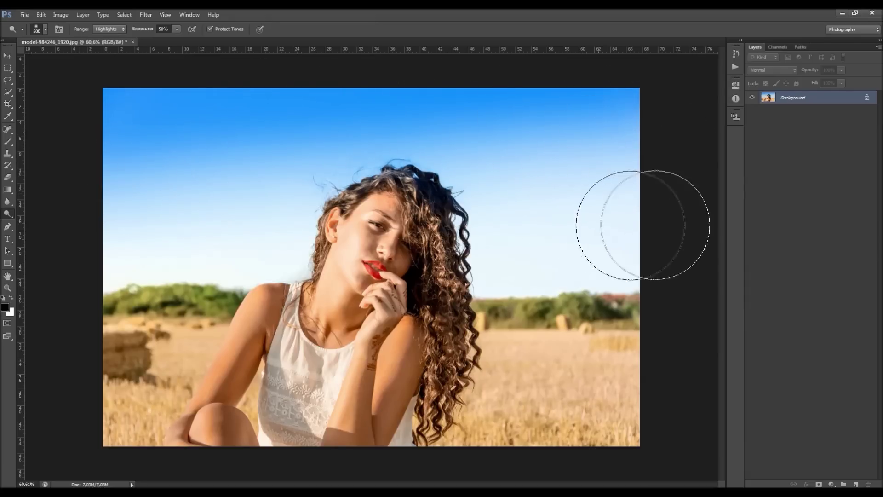
pyautogui.hotkey('ctrl', 'z')
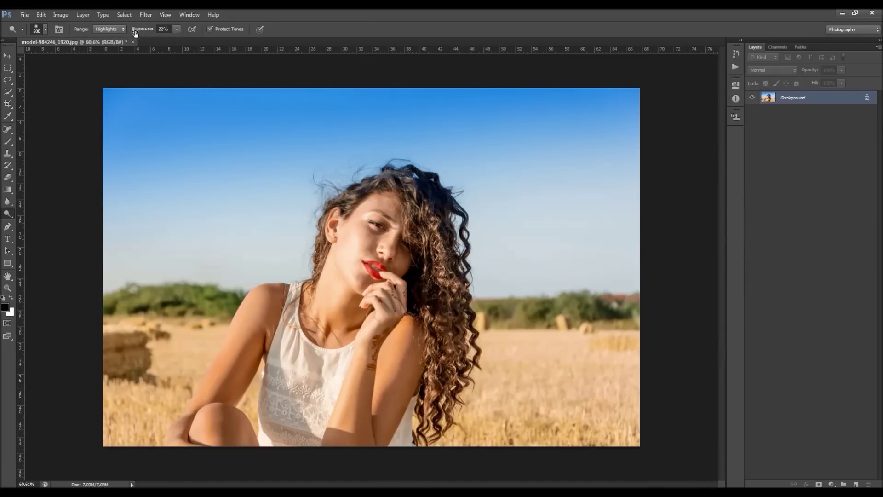
# - Lower the Dodge exposure to 15%, try brightening the sky beside the woman's hair, and undo the stroke
pyautogui.moveTo(137, 34); pyautogui.dragTo(137, 30)
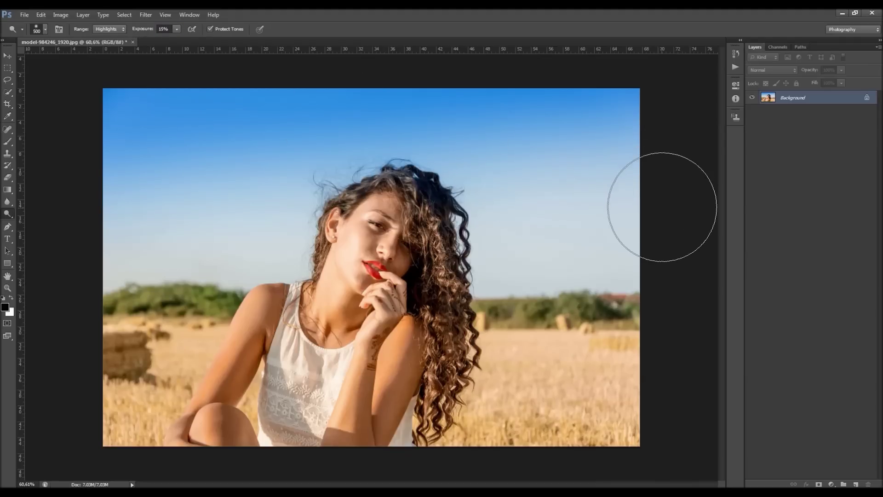
pyautogui.moveTo(666, 223)
pyautogui.mouseDown()
pyautogui.moveTo(580, 228)
pyautogui.moveTo(542, 236)
pyautogui.moveTo(555, 237)
pyautogui.moveTo(517, 252)
pyautogui.moveTo(634, 246)
pyautogui.moveTo(596, 239)
pyautogui.mouseUp()
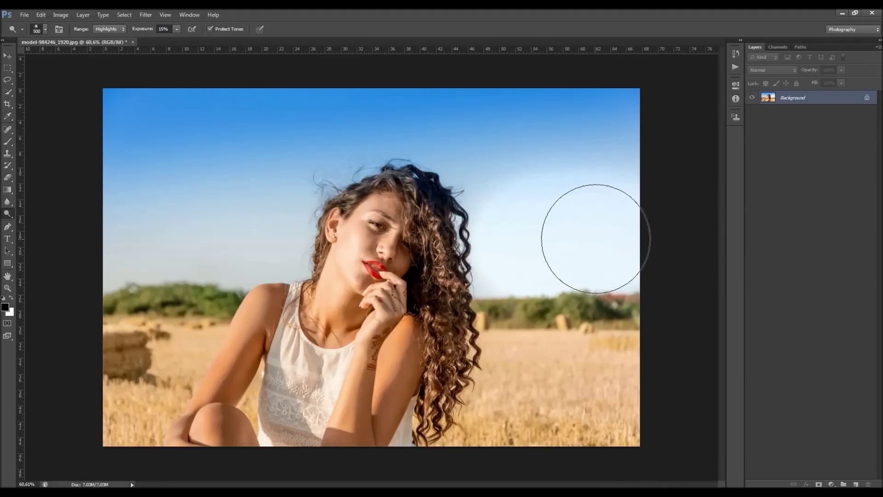
pyautogui.hotkey('ctrl', 'z')
# - Raise the Dodge exposure to 100%, test a brightening stroke on the sky beside the hair, and undo it
pyautogui.click(164, 28)
pyautogui.write('100')
pyautogui.press('Return')
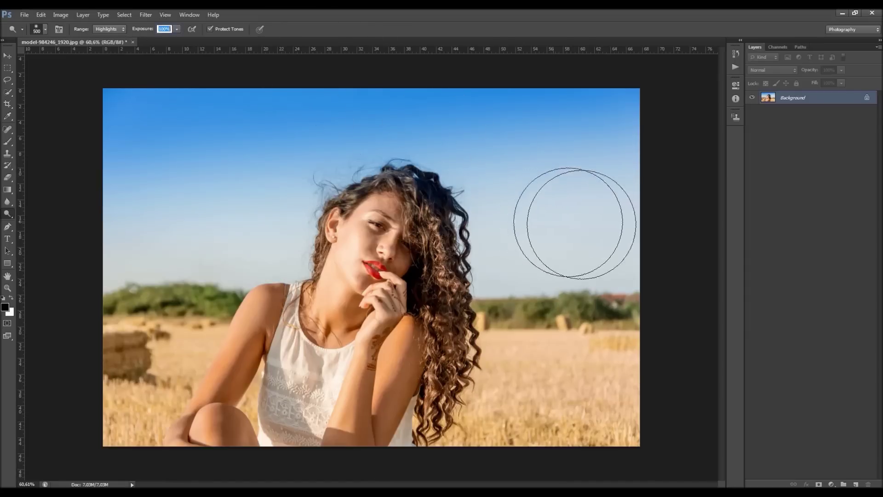
pyautogui.moveTo(597, 236)
pyautogui.mouseDown()
pyautogui.moveTo(521, 249)
pyautogui.moveTo(534, 230)
pyautogui.moveTo(503, 220)
pyautogui.moveTo(509, 208)
pyautogui.moveTo(617, 229)
pyautogui.mouseUp()
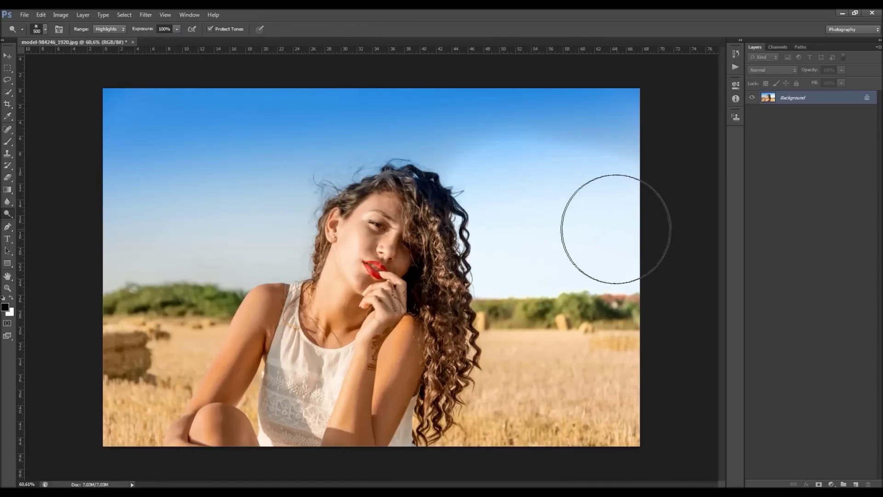
pyautogui.hotkey('ctrl', 'z')
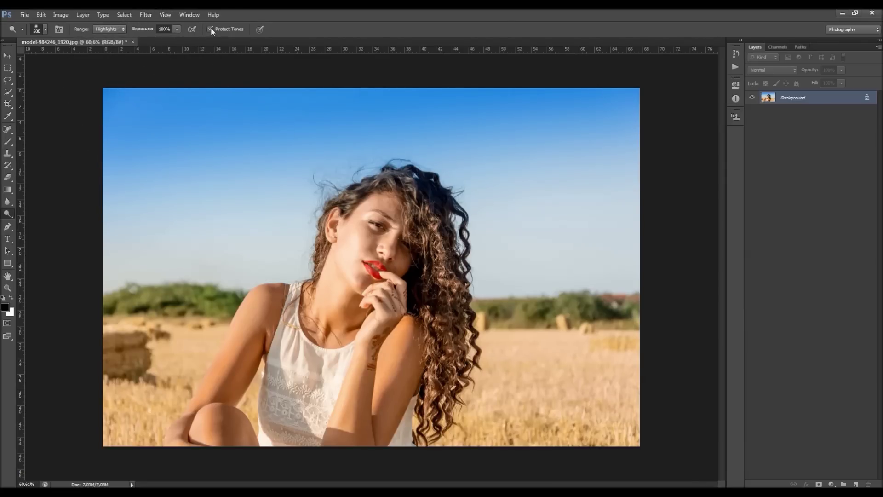
# - Duplicate the Background layer under its default name
pyautogui.rightClick(816, 101)
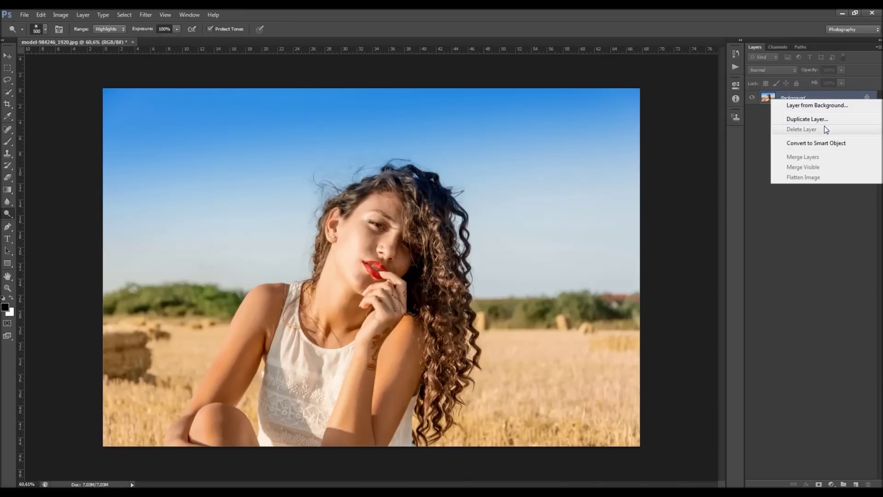
pyautogui.click(806, 119)
pyautogui.press('Return')
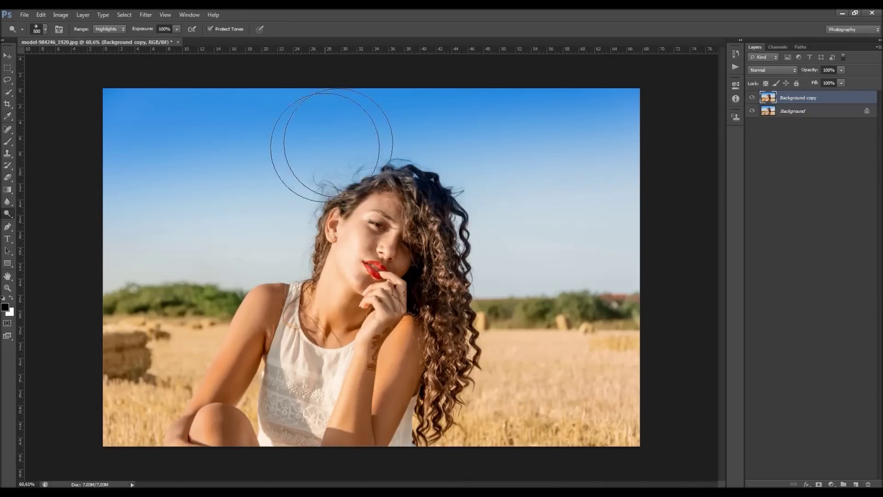
# - On the duplicate layer, dodge the woman's face, neck and hair with the Midtones range and Protect Tones off
pyautogui.click(110, 30)
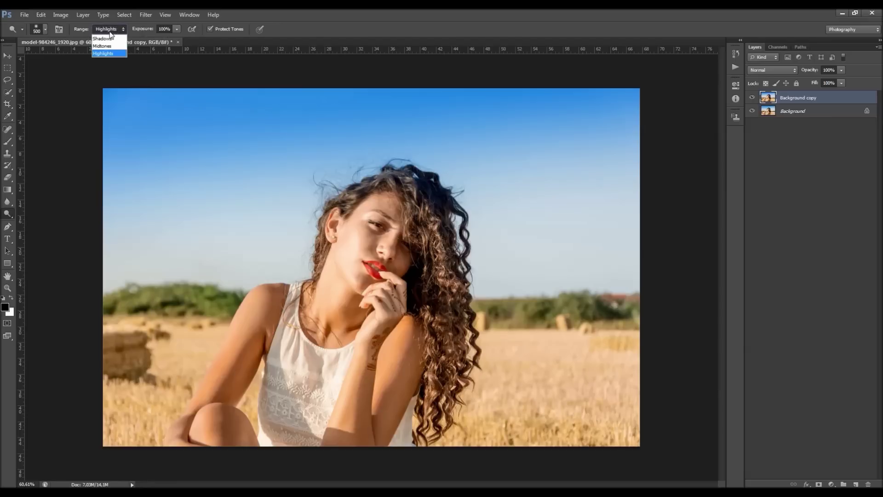
pyautogui.click(111, 44)
pyautogui.click(211, 29)
pyautogui.moveTo(351, 312)
pyautogui.mouseDown()
pyautogui.moveTo(374, 216)
pyautogui.moveTo(343, 329)
pyautogui.moveTo(398, 218)
pyautogui.mouseUp()
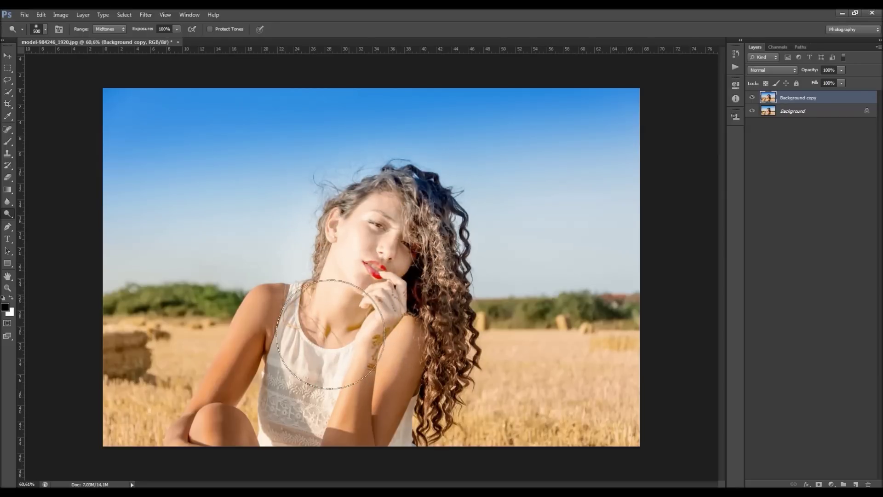
# - Hide the duplicate layer and dodge the woman on the Background layer with Protect Tones on
pyautogui.click(753, 97)
pyautogui.click(776, 111)
pyautogui.click(212, 30)
pyautogui.moveTo(336, 359)
pyautogui.mouseDown()
pyautogui.moveTo(384, 223)
pyautogui.moveTo(358, 302)
pyautogui.mouseUp()
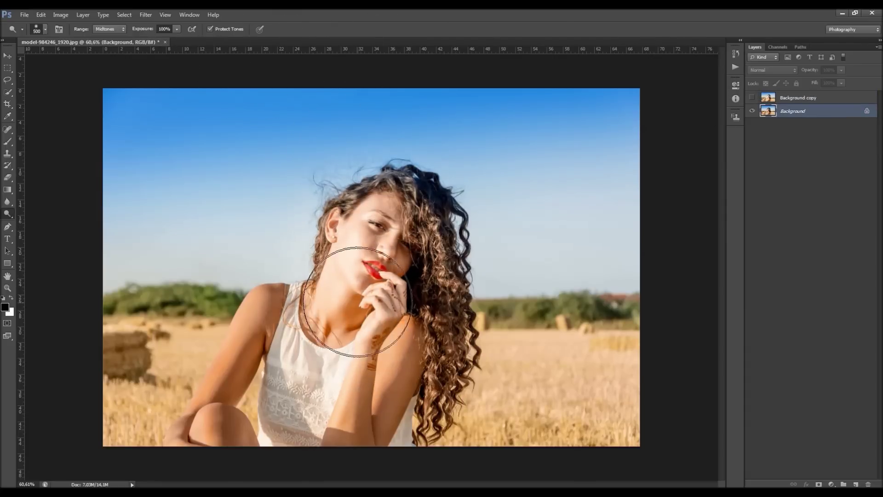
# - Toggle the duplicate layer's visibility to compare both dodging results, and restore the unedited single-layer photo
pyautogui.click(752, 97)
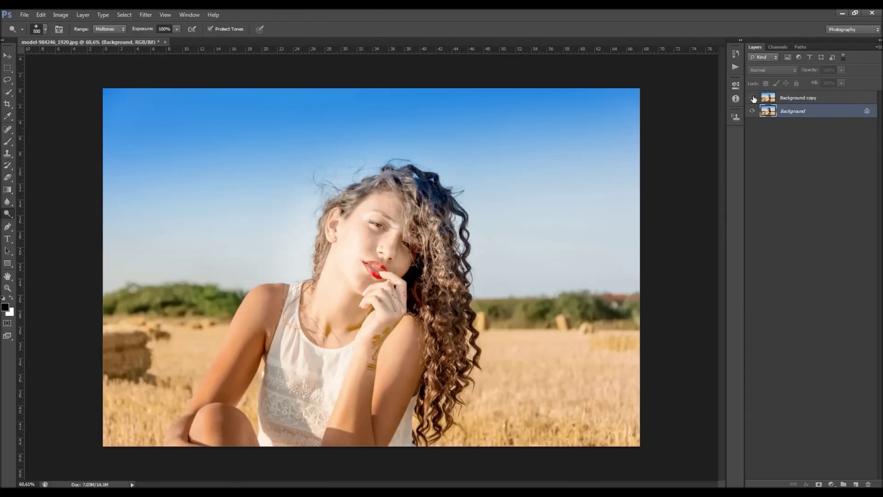
pyautogui.click(753, 98)
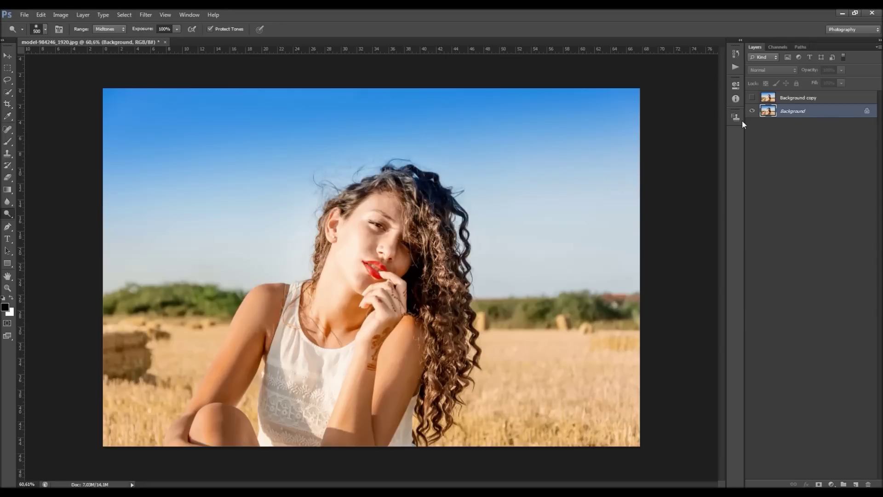
pyautogui.click(753, 99)
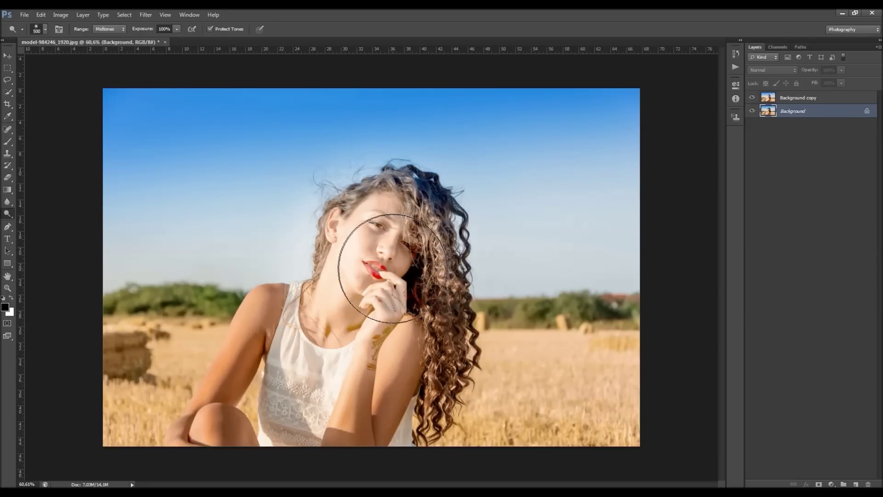
pyautogui.hotkey('ctrl', 'shift', 'e')
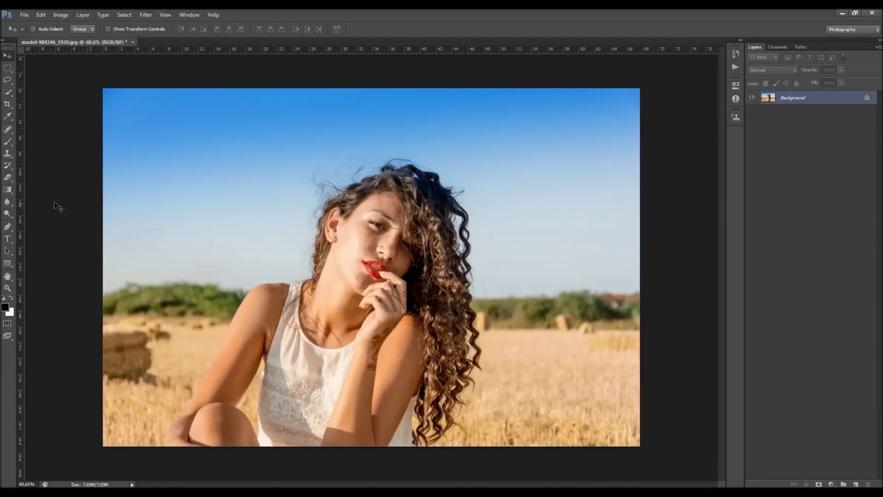
# - Activate the Burn tool with the Shadows range and enlarge its brush to 600
pyautogui.click(8, 212)
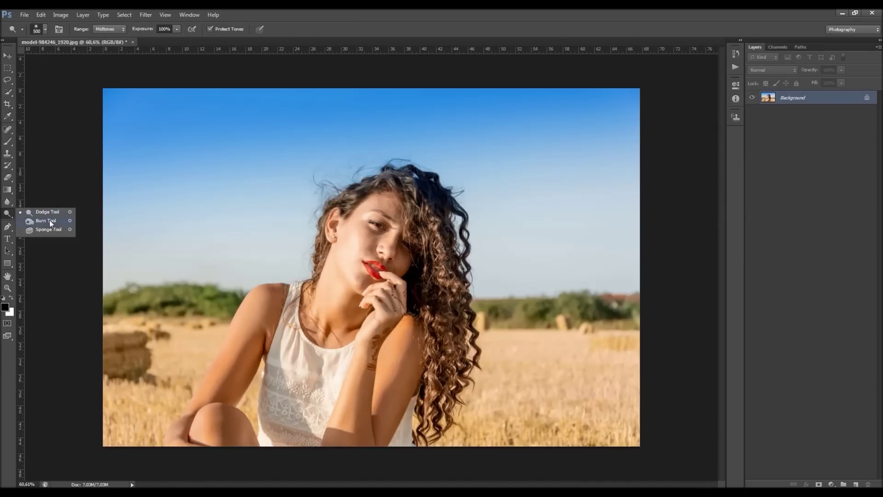
pyautogui.click(49, 220)
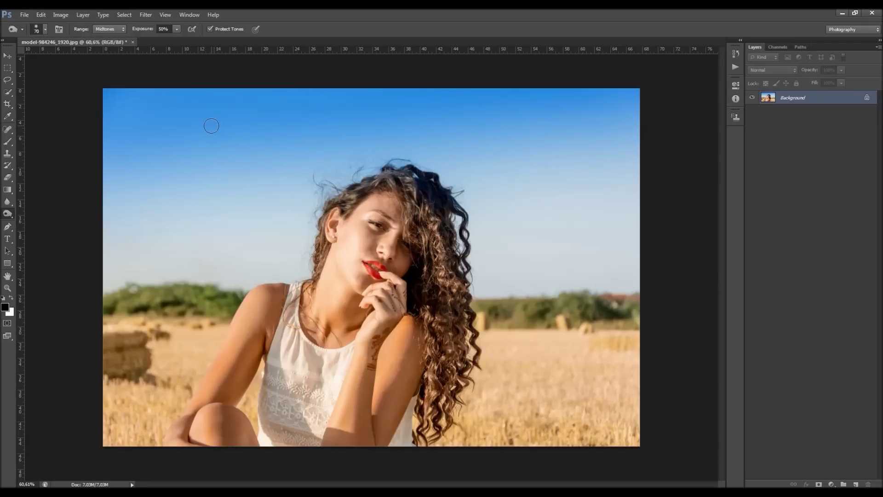
pyautogui.press(']')
pyautogui.press(']')
pyautogui.press(']')
pyautogui.press('[')
pyautogui.click(112, 30)
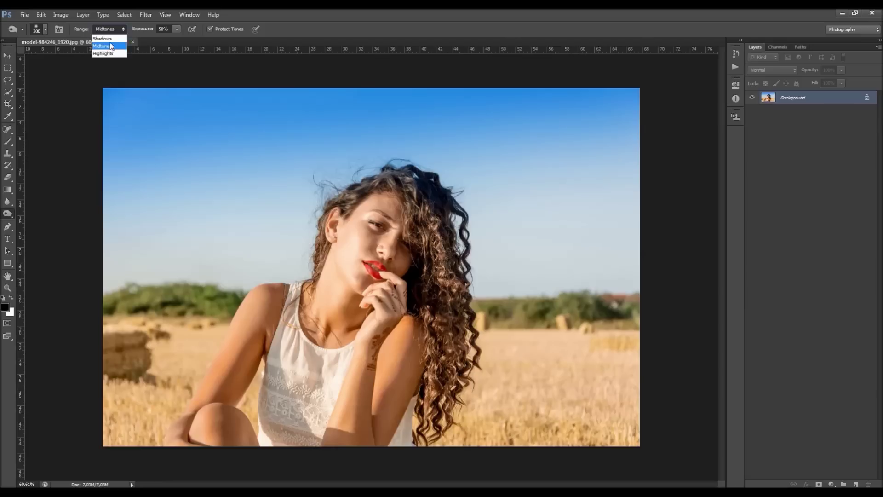
pyautogui.click(110, 45)
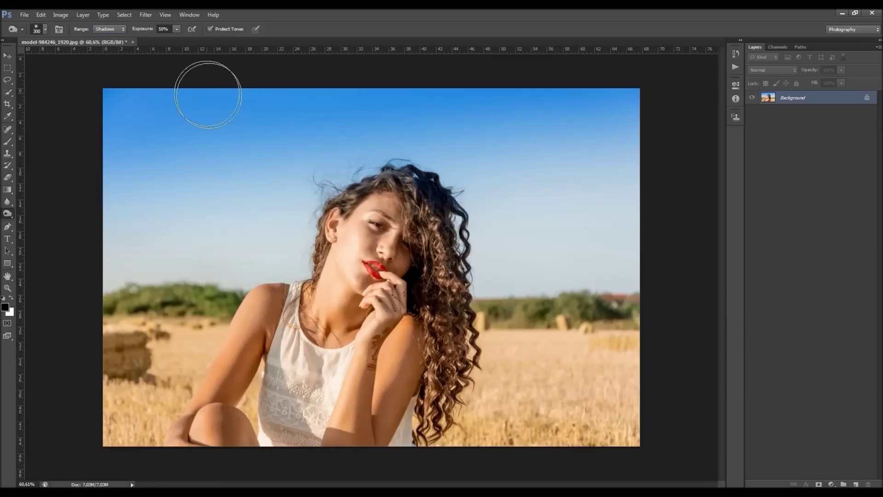
pyautogui.press(']')
pyautogui.press(']')
pyautogui.press(']')
# - Set the Burn range to Highlights, try darkening across the sky, and undo the stroke
pyautogui.click(103, 53)
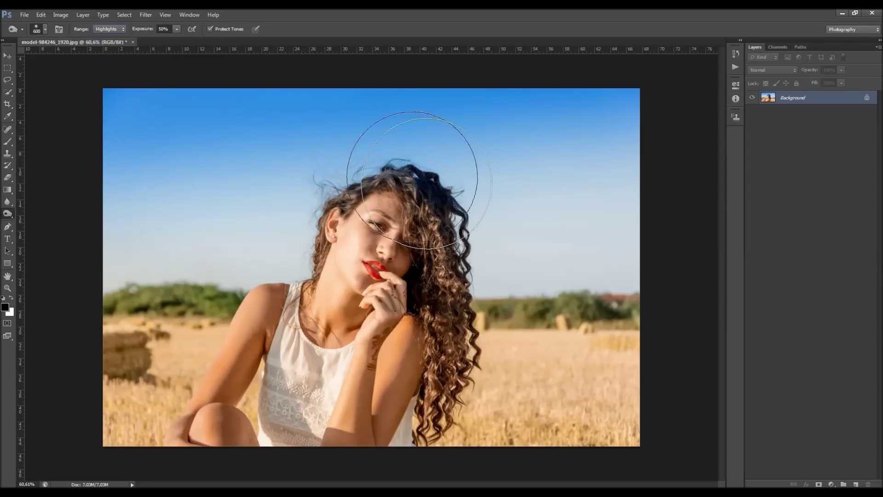
pyautogui.moveTo(182, 213)
pyautogui.mouseDown()
pyautogui.moveTo(202, 232)
pyautogui.moveTo(144, 241)
pyautogui.moveTo(132, 226)
pyautogui.moveTo(274, 223)
pyautogui.moveTo(309, 185)
pyautogui.moveTo(423, 164)
pyautogui.moveTo(478, 229)
pyautogui.moveTo(559, 241)
pyautogui.moveTo(659, 202)
pyautogui.moveTo(555, 135)
pyautogui.moveTo(340, 132)
pyautogui.moveTo(416, 120)
pyautogui.moveTo(261, 124)
pyautogui.moveTo(196, 197)
pyautogui.moveTo(264, 232)
pyautogui.moveTo(277, 134)
pyautogui.moveTo(576, 92)
pyautogui.moveTo(537, 184)
pyautogui.moveTo(549, 216)
pyautogui.mouseUp()
pyautogui.hotkey('ctrl', 'z')
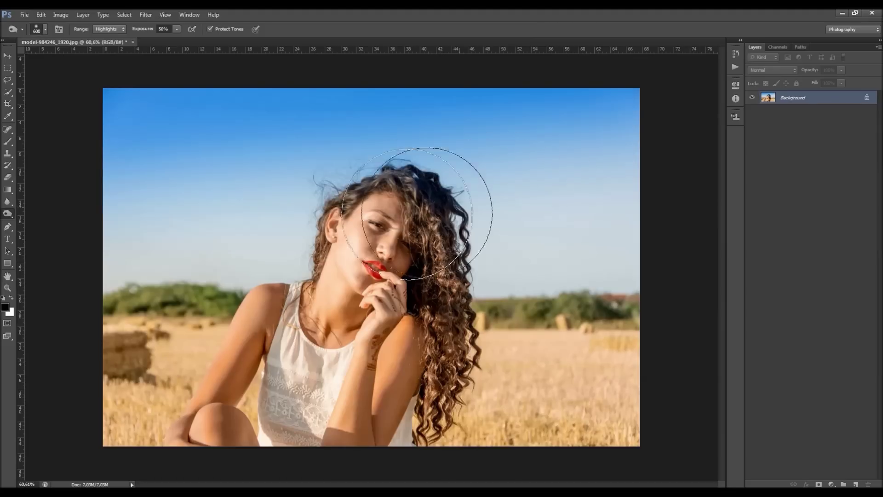
# - Set the Burn range to Midtones, try darkening the woman and the surrounding field, and undo the stroke
pyautogui.click(110, 30)
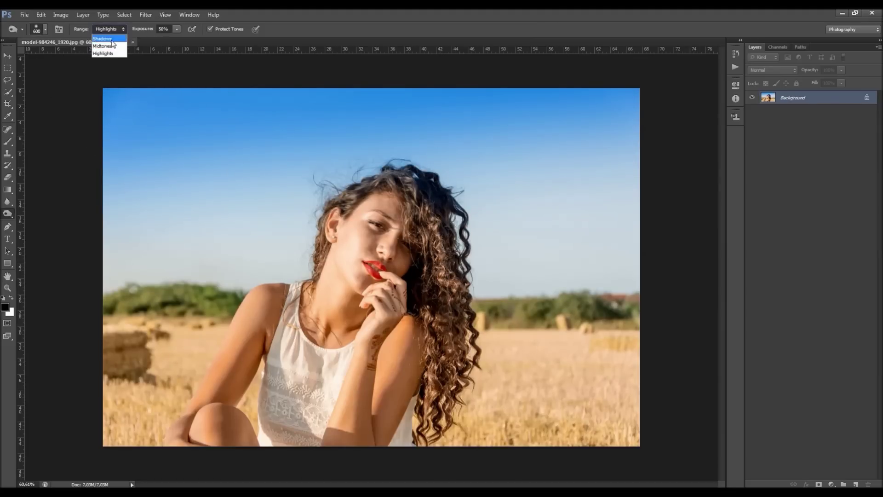
pyautogui.click(111, 48)
pyautogui.moveTo(246, 324)
pyautogui.mouseDown()
pyautogui.moveTo(193, 361)
pyautogui.moveTo(331, 389)
pyautogui.mouseUp()
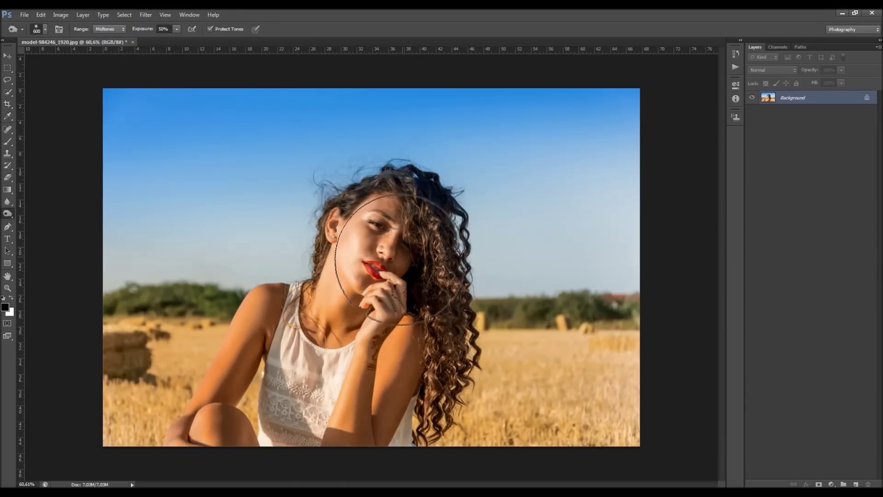
pyautogui.hotkey('ctrl', 'z')
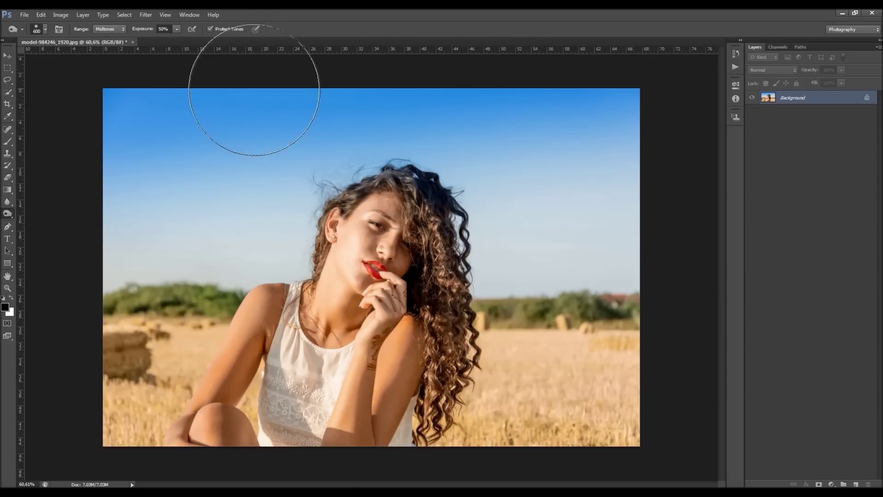
# - Duplicate the Background layer and make the original Background layer active
pyautogui.hotkey('ctrl', 'j')
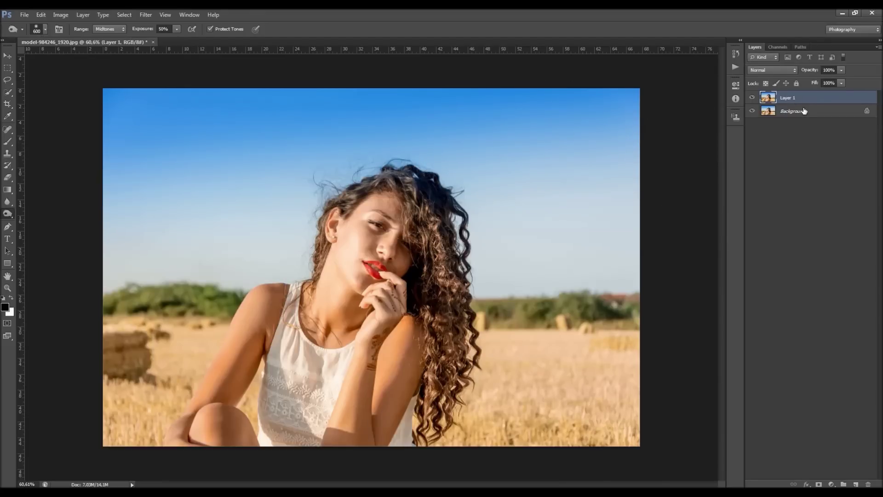
pyautogui.rightClick(804, 111)
pyautogui.press('Escape')
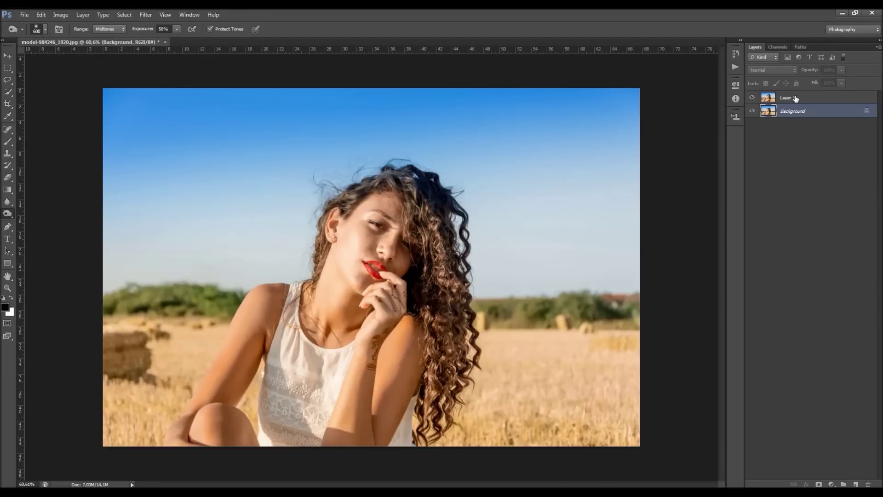
# - Turn off Protect Tones and darken the woman on Layer 1 with the Burn tool at Midtones
pyautogui.click(787, 97)
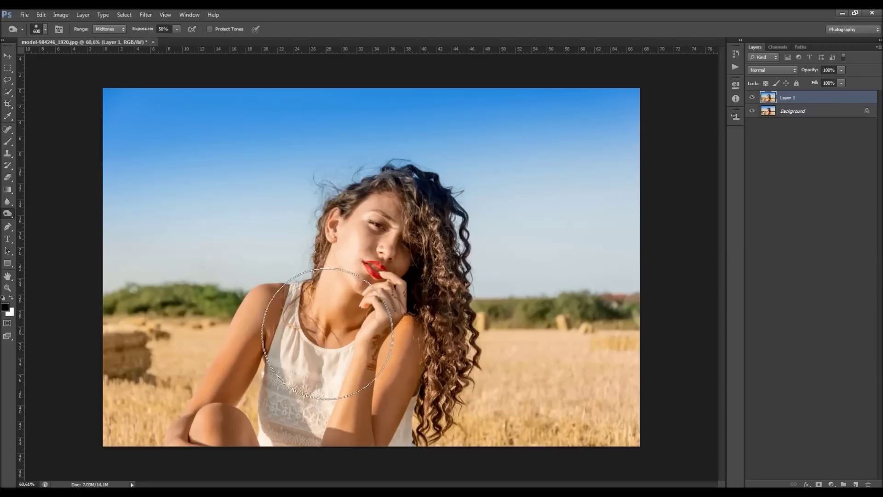
pyautogui.moveTo(345, 298)
pyautogui.mouseDown()
pyautogui.moveTo(365, 272)
pyautogui.moveTo(354, 317)
pyautogui.moveTo(346, 312)
pyautogui.moveTo(387, 239)
pyautogui.moveTo(377, 234)
pyautogui.moveTo(333, 329)
pyautogui.mouseUp()
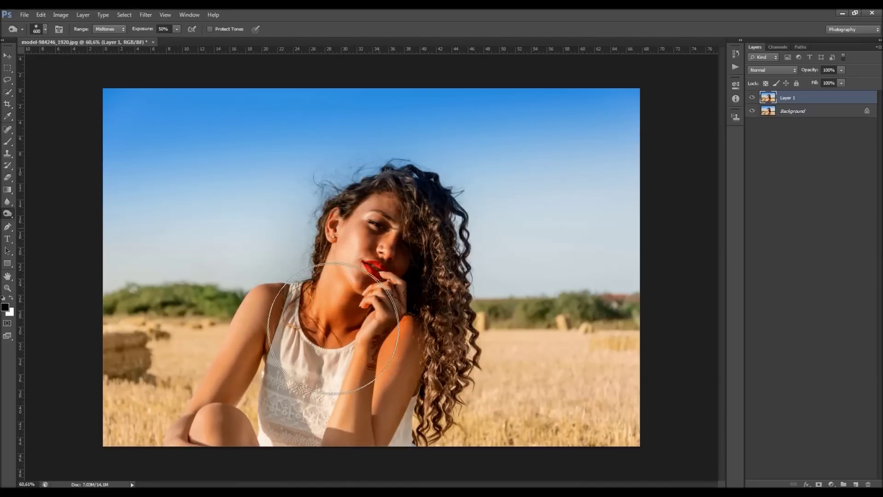
# - Hide Layer 1, turn on Protect Tones, and darken the woman on the Background layer with the Burn tool
pyautogui.click(792, 111)
pyautogui.click(752, 98)
pyautogui.click(211, 29)
pyautogui.moveTo(383, 237)
pyautogui.mouseDown()
pyautogui.moveTo(350, 251)
pyautogui.moveTo(370, 236)
pyautogui.moveTo(338, 335)
pyautogui.moveTo(386, 221)
pyautogui.mouseUp()
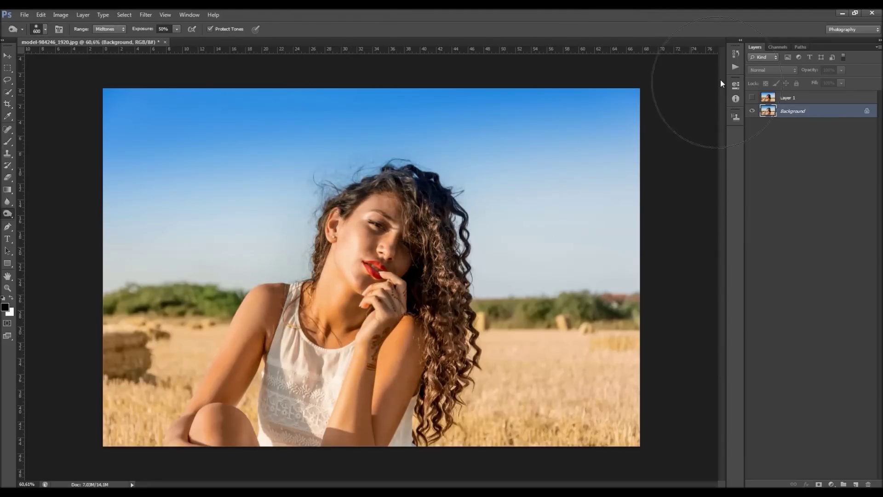
# - Toggle Layer 1's visibility repeatedly to compare burning with and without Protect Tones
pyautogui.click(752, 97)
pyautogui.click(753, 98)
pyautogui.click(753, 97)
pyautogui.click(753, 97)
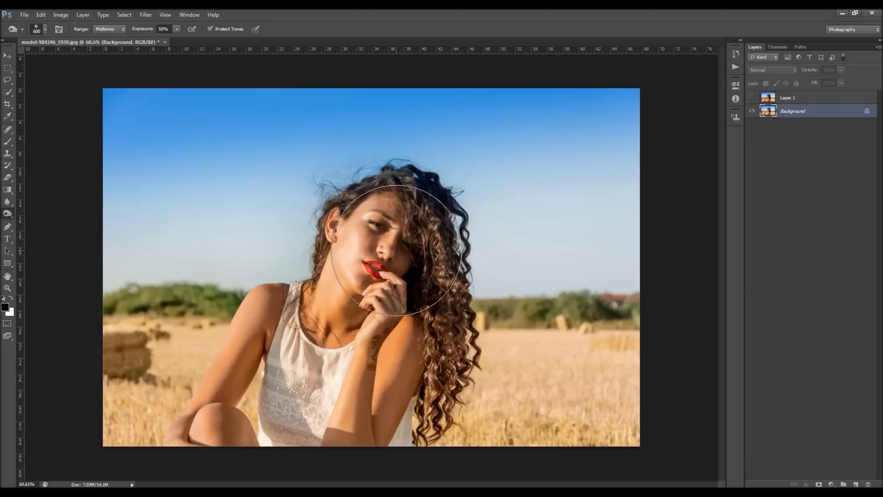
pyautogui.click(753, 97)
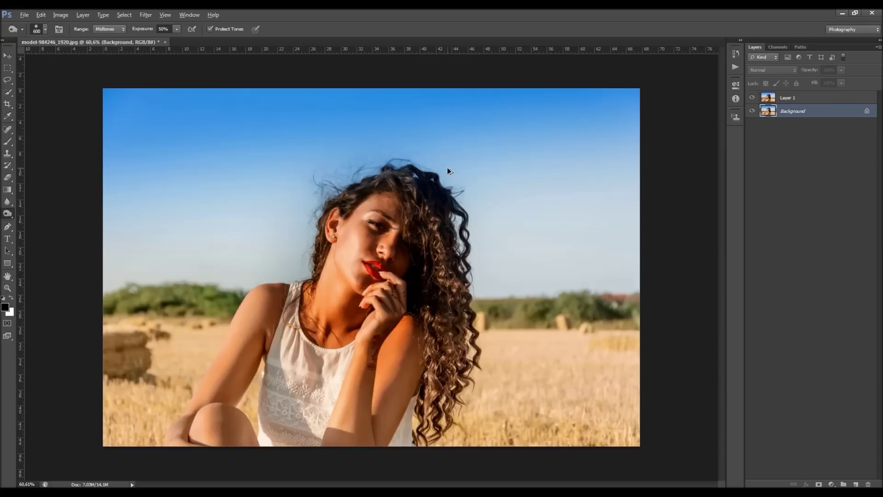
# - Undo the burn stroke on the Background and delete Layer 1
pyautogui.hotkey('ctrl', 'alt', 'z')
pyautogui.press('Delete')
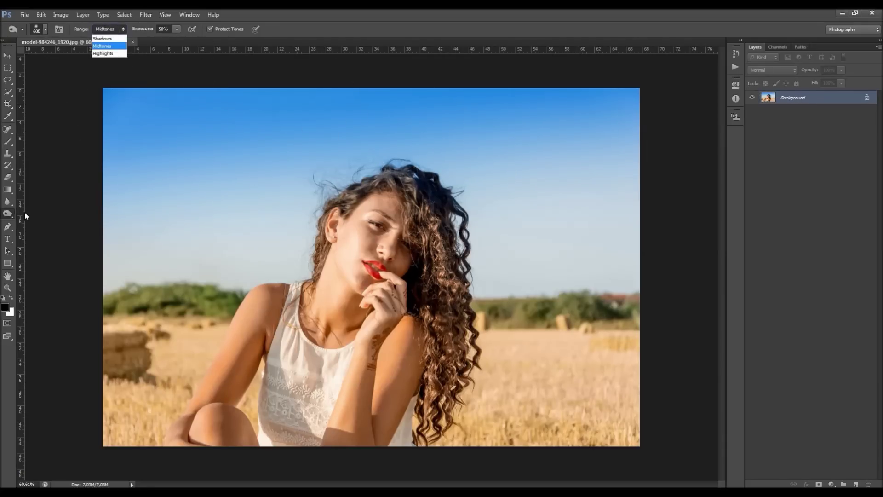
# - Switch the Burn tool's range to Shadows and on to Highlights
pyautogui.click(7, 213)
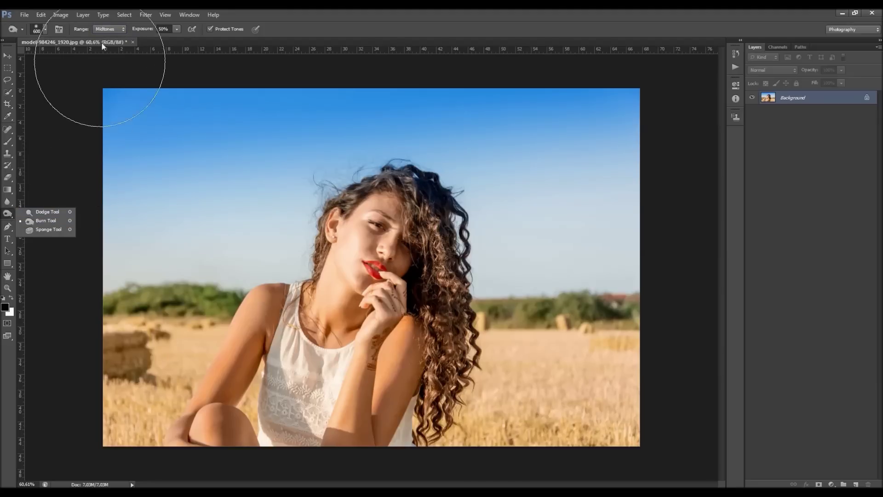
pyautogui.click(106, 29)
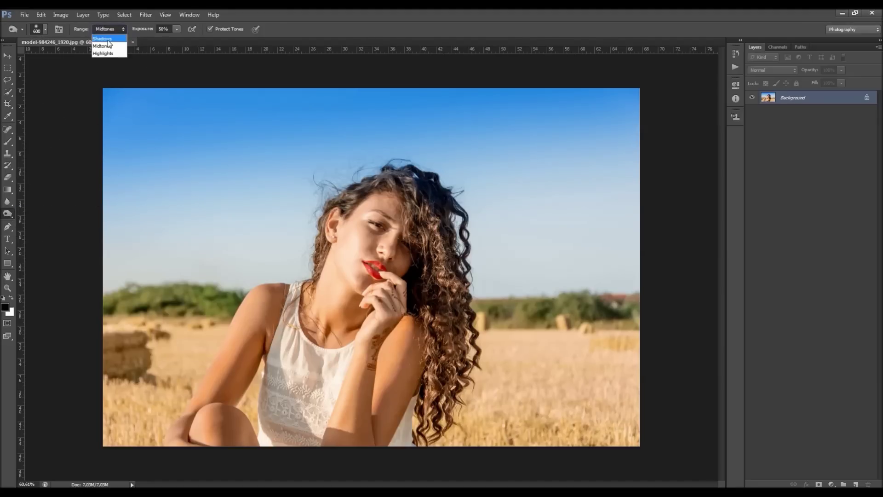
pyautogui.click(108, 39)
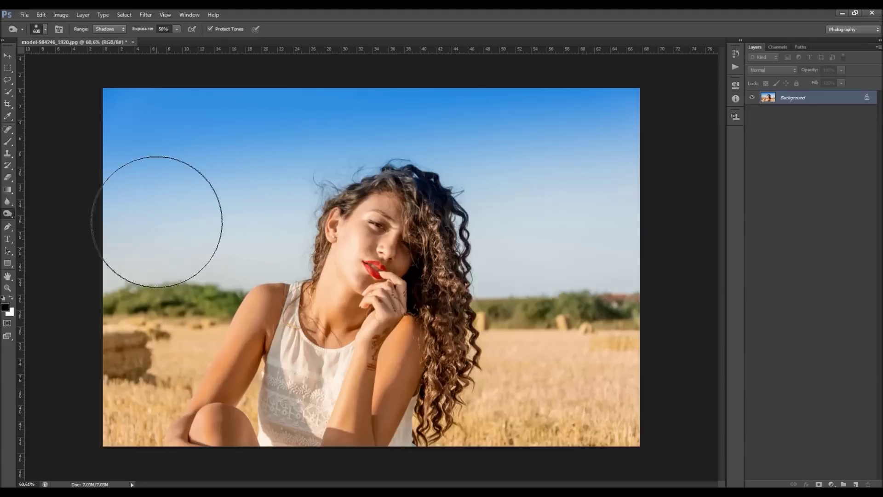
pyautogui.click(113, 30)
pyautogui.click(110, 52)
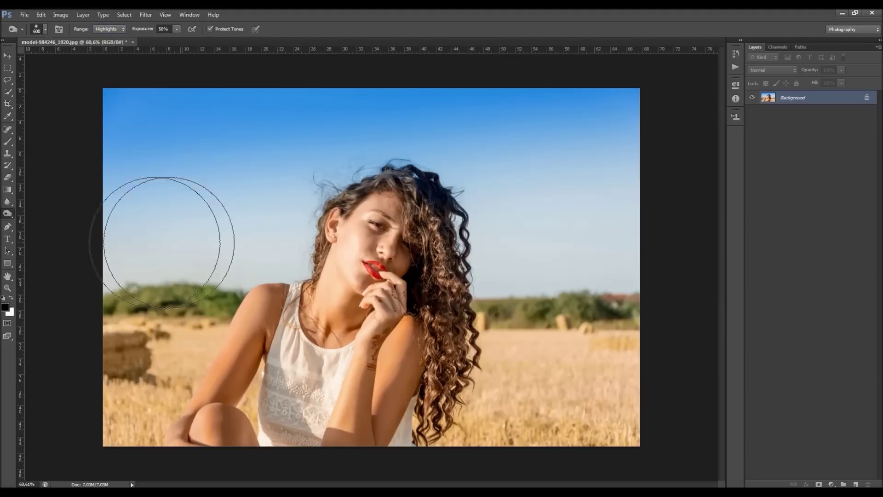
# - Activate the Dodge tool with the Highlights range, reduce its exposure to 28%, and enlarge its brush to 700
pyautogui.rightClick(7, 213)
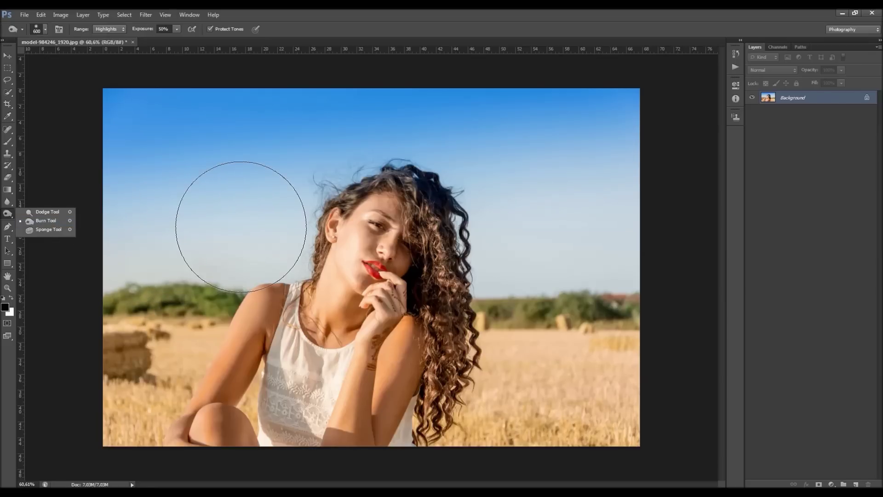
pyautogui.click(49, 212)
pyautogui.click(110, 29)
pyautogui.click(112, 54)
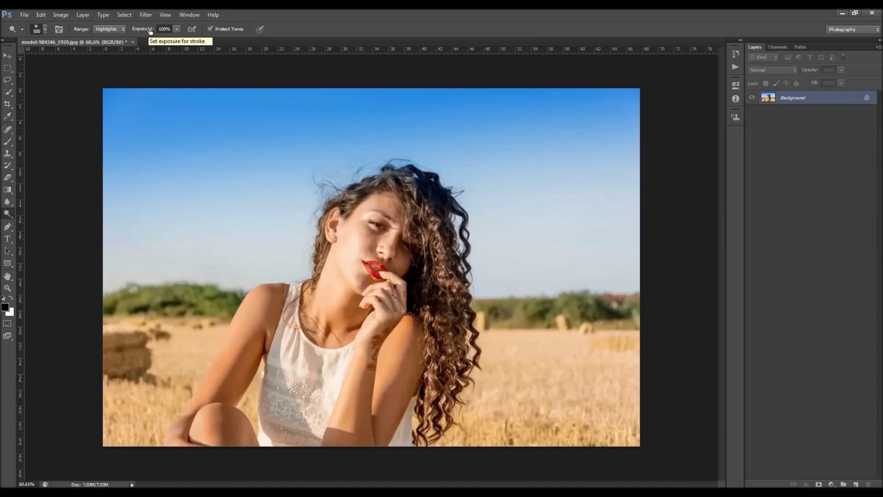
pyautogui.moveTo(150, 28); pyautogui.dragTo(146, 29)
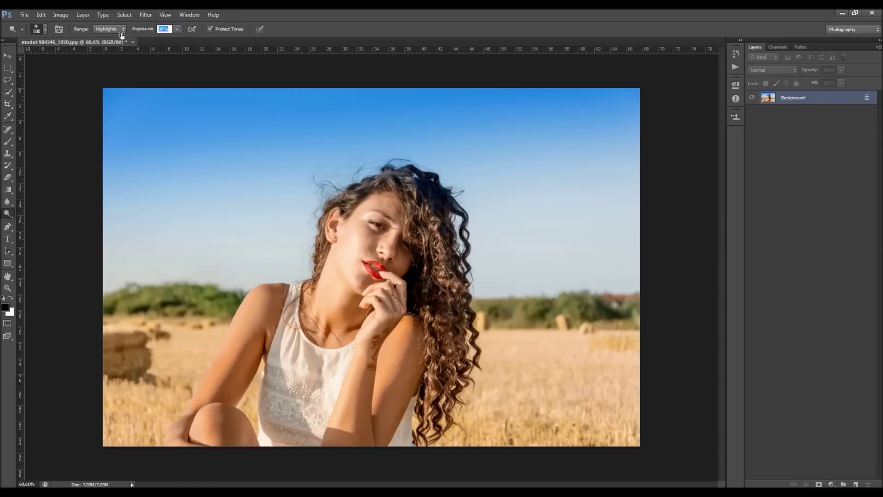
pyautogui.moveTo(121, 33); pyautogui.dragTo(137, 28)
pyautogui.press(']')
pyautogui.press(']')
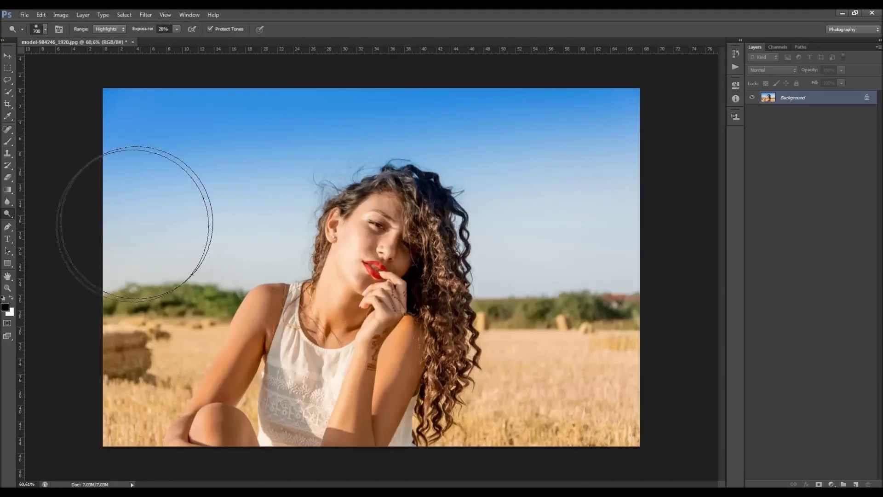
# - Try brightening across the sky with the Dodge tool, undo the stroke, and switch to the Move tool
pyautogui.moveTo(373, 129)
pyautogui.mouseDown()
pyautogui.moveTo(194, 116)
pyautogui.moveTo(569, 172)
pyautogui.moveTo(559, 270)
pyautogui.moveTo(73, 261)
pyautogui.mouseUp()
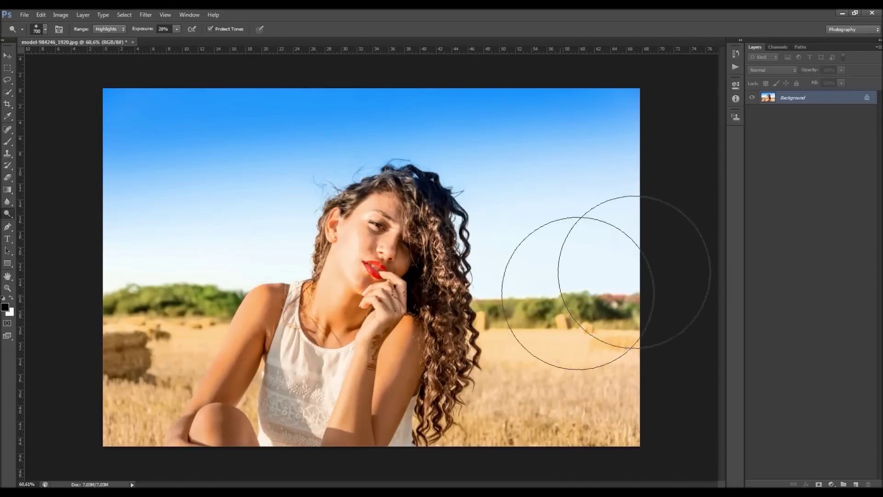
pyautogui.hotkey('ctrl', 'z')
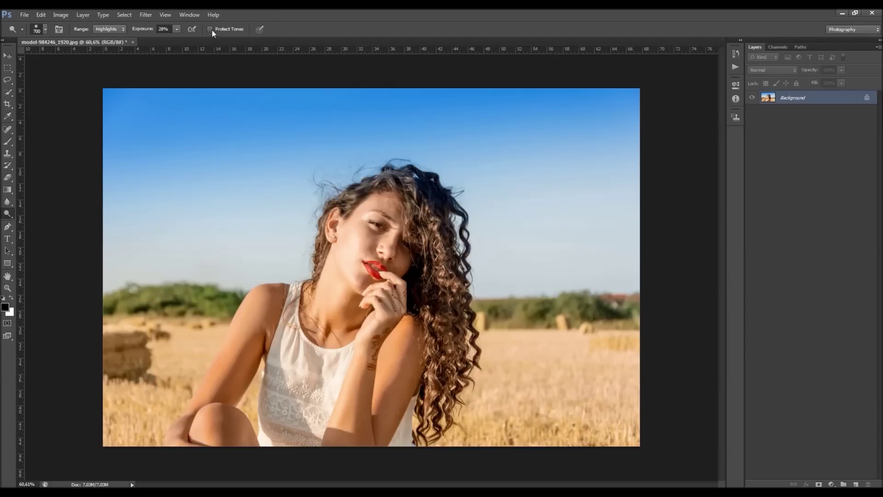
pyautogui.press('v')
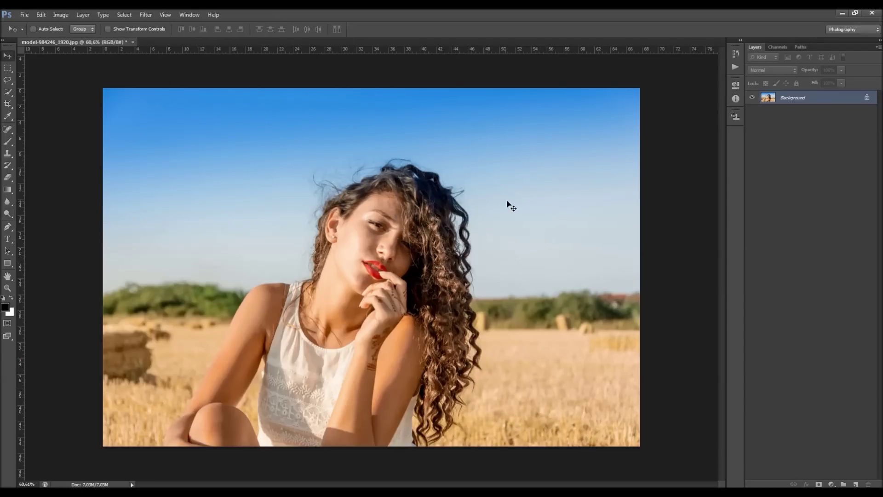